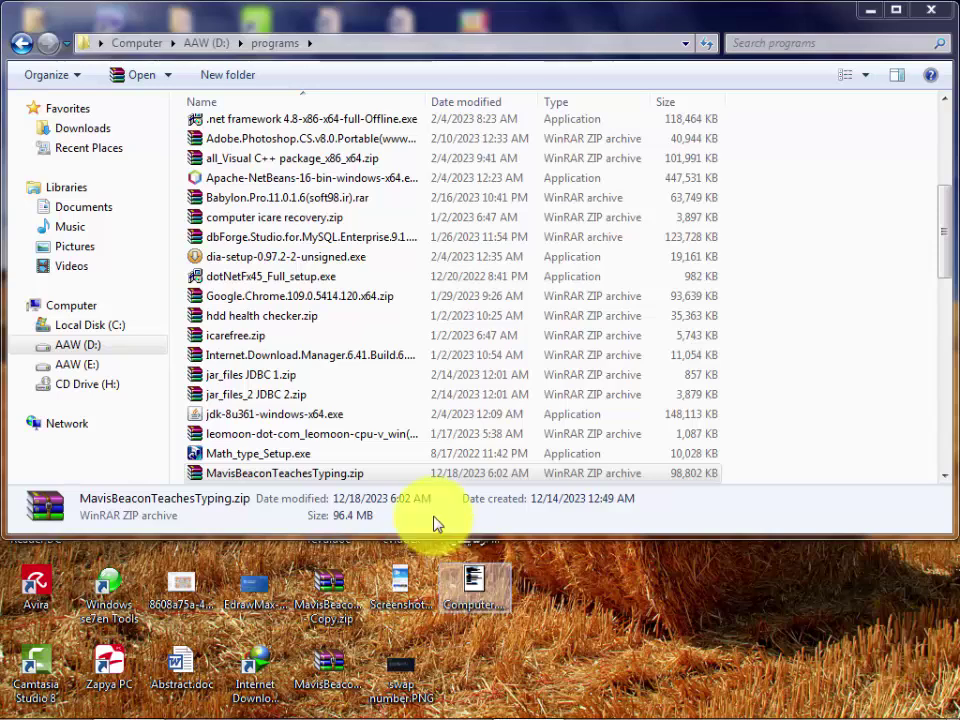
Launch rufus-3.21.exe from the programs folder and dismiss the scan-and-fix prompt for the F: drive.
left_click(418, 453)
scroll(418, 456, "down", 10)
left_click(232, 126)
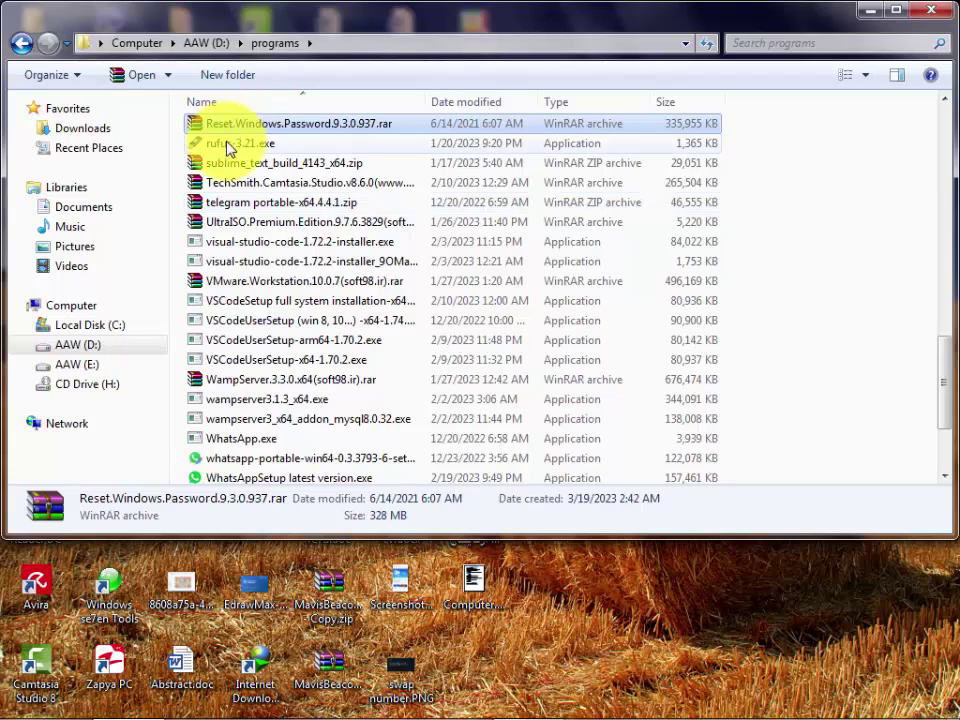
left_click(227, 146)
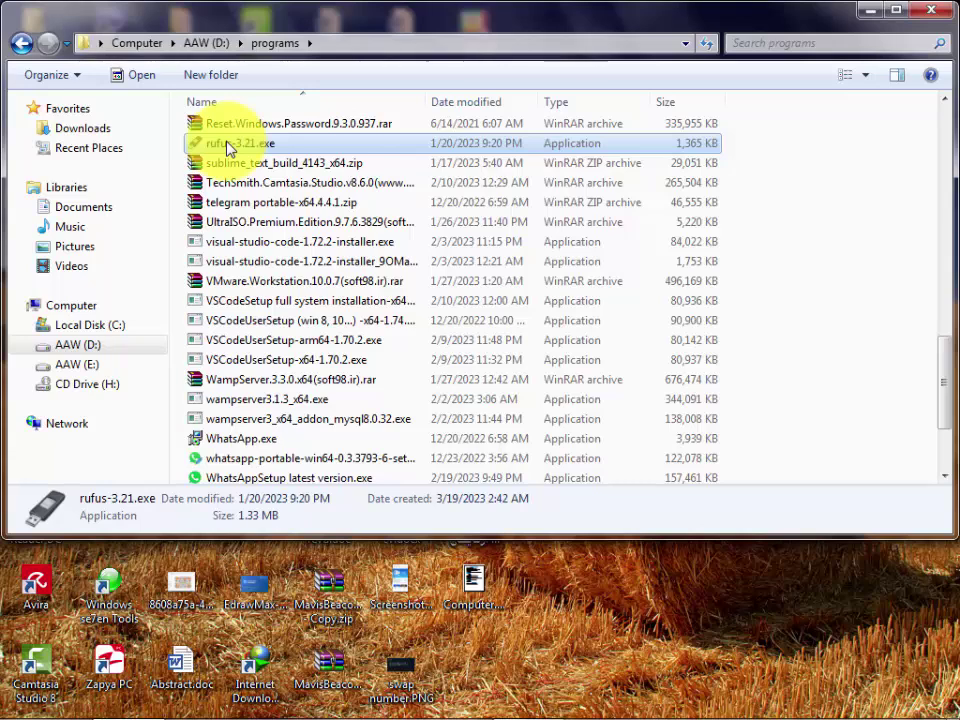
mouse_move(358, 712)
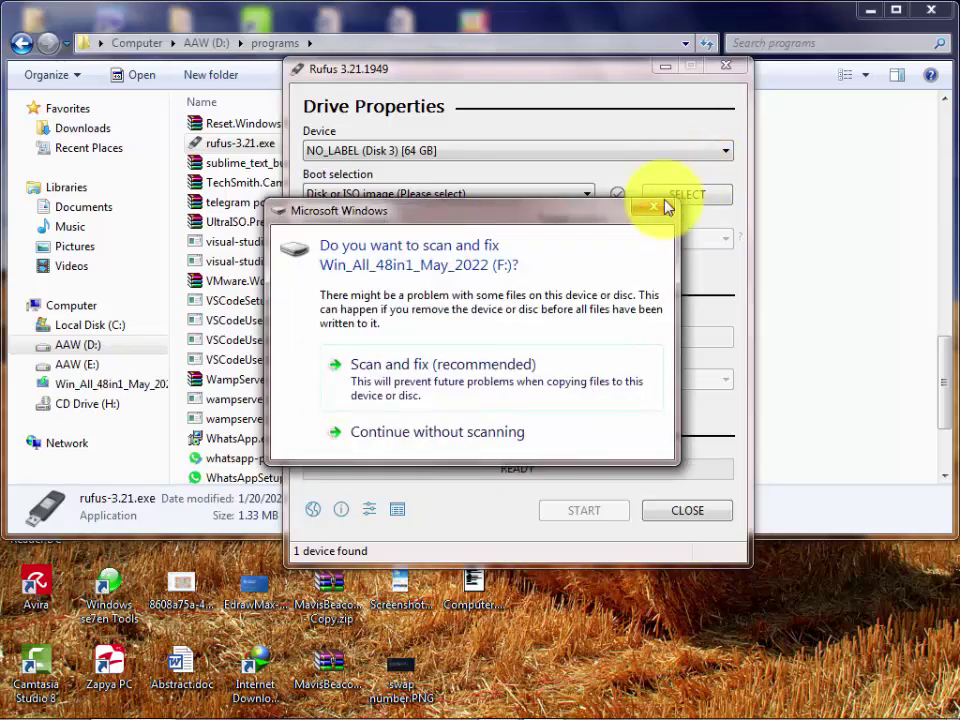
left_click(655, 207)
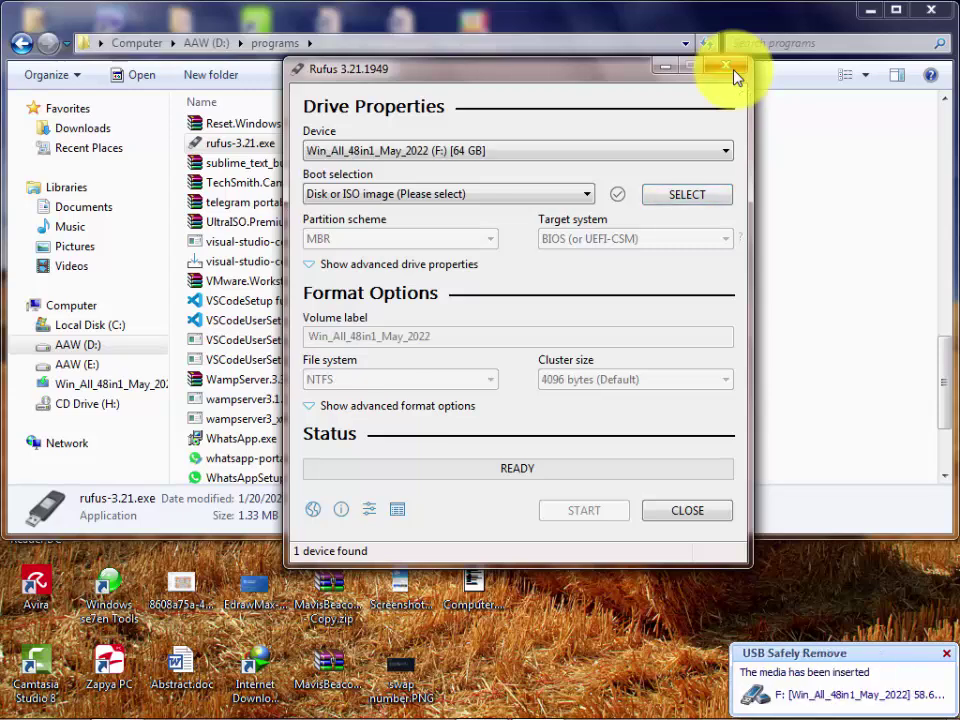
Review the available target devices, keeping Win_All_48in1_May_2022 (F:) selected.
left_click(662, 152)
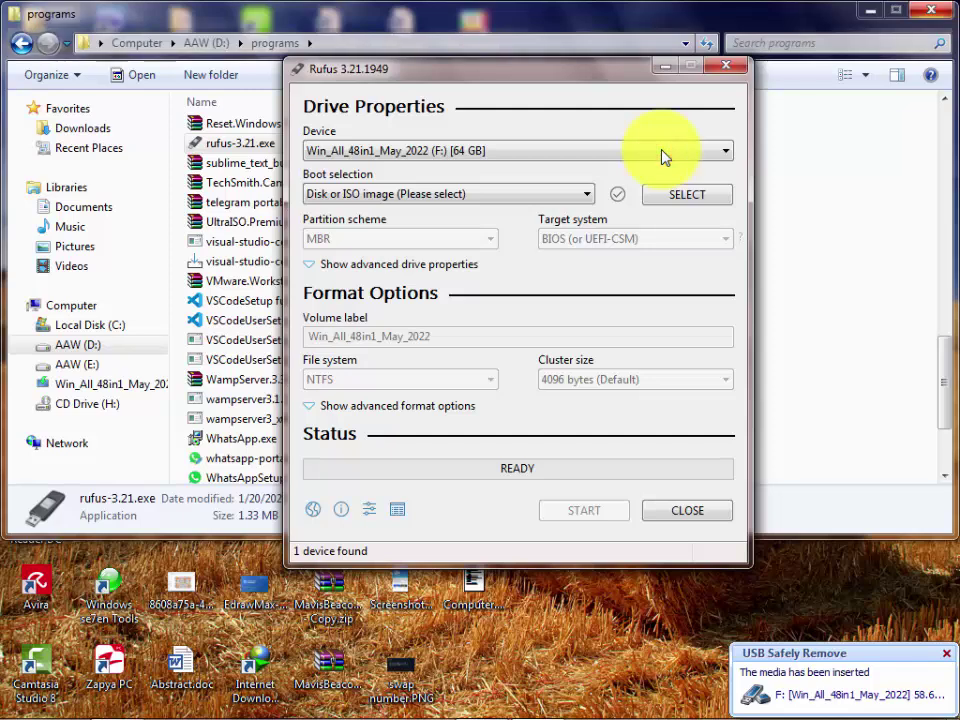
left_click(662, 156)
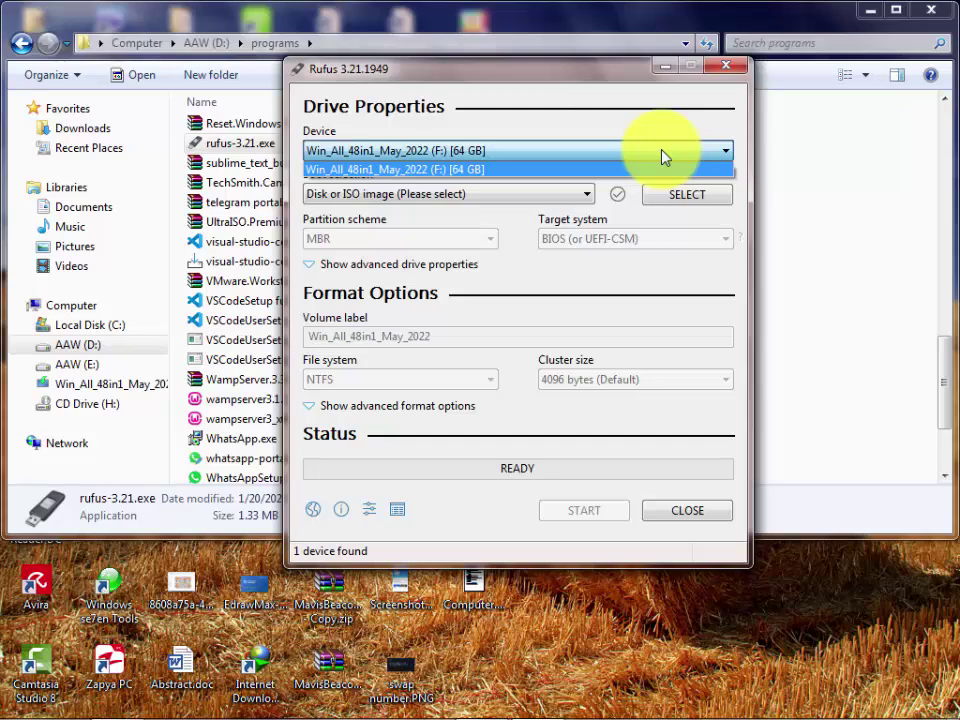
left_click(662, 156)
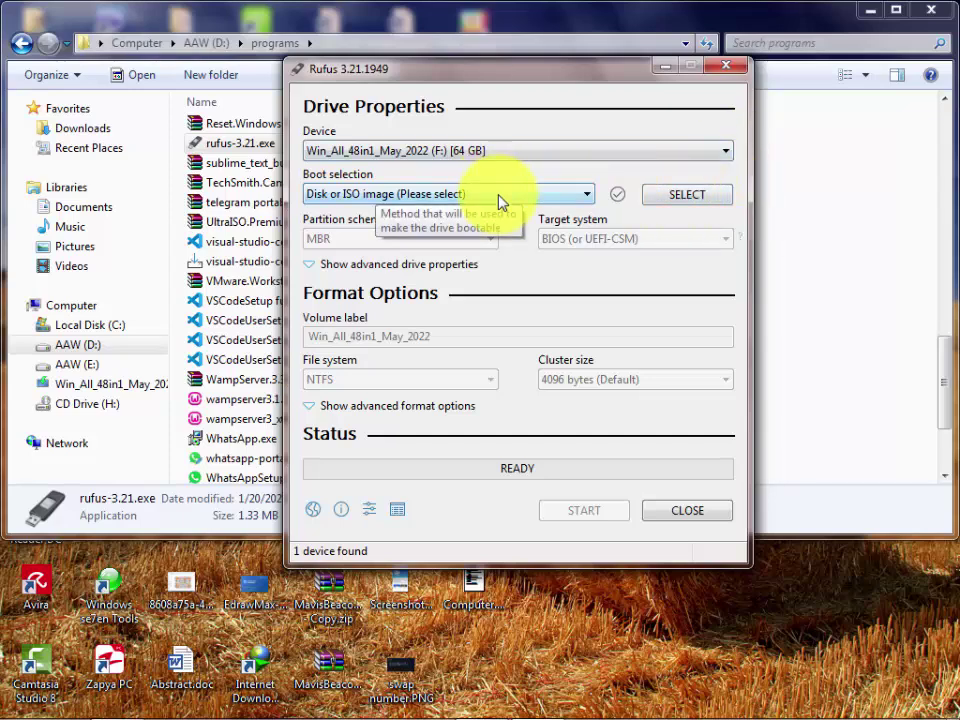
Browse for a boot image in the programs folder on drive D:, clearing the antivirus windows out of the way.
left_click(709, 200)
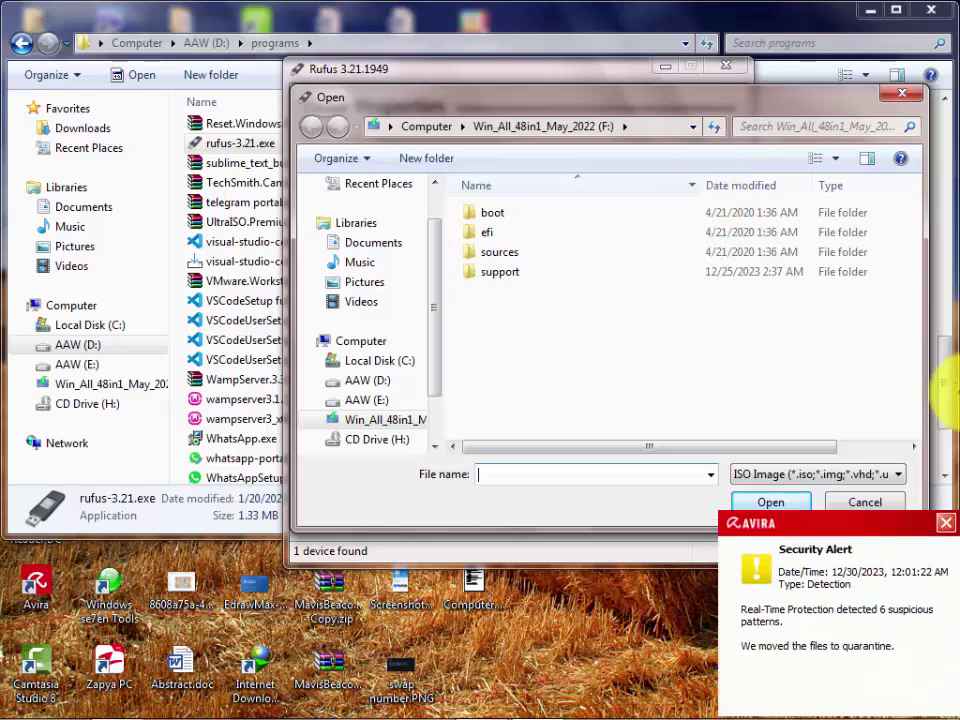
left_click(946, 438)
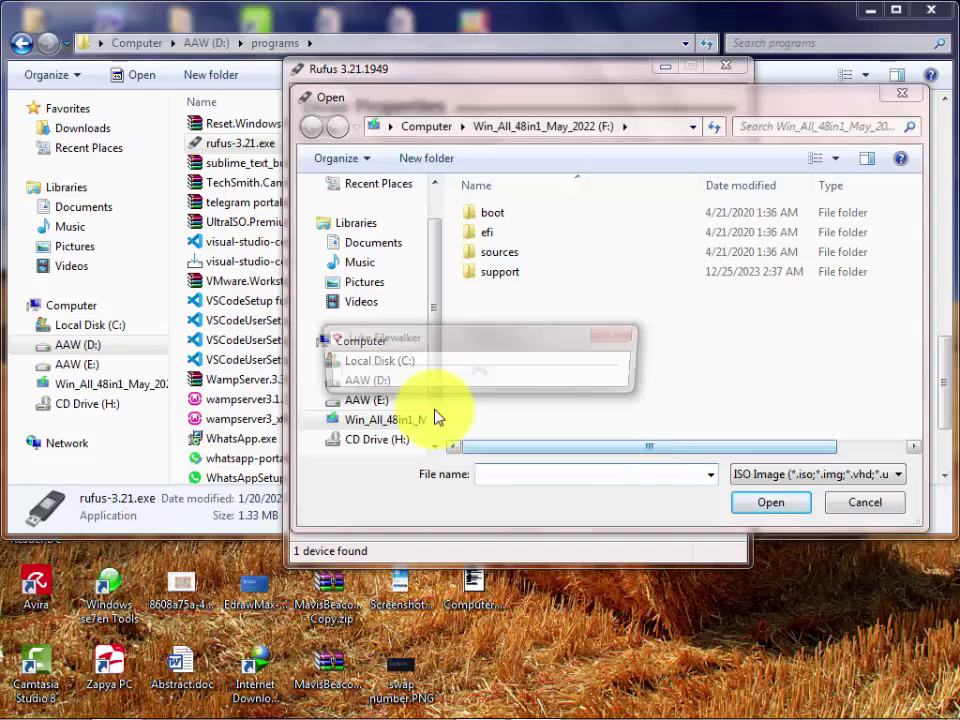
left_click_drag(557, 334, 910, 30)
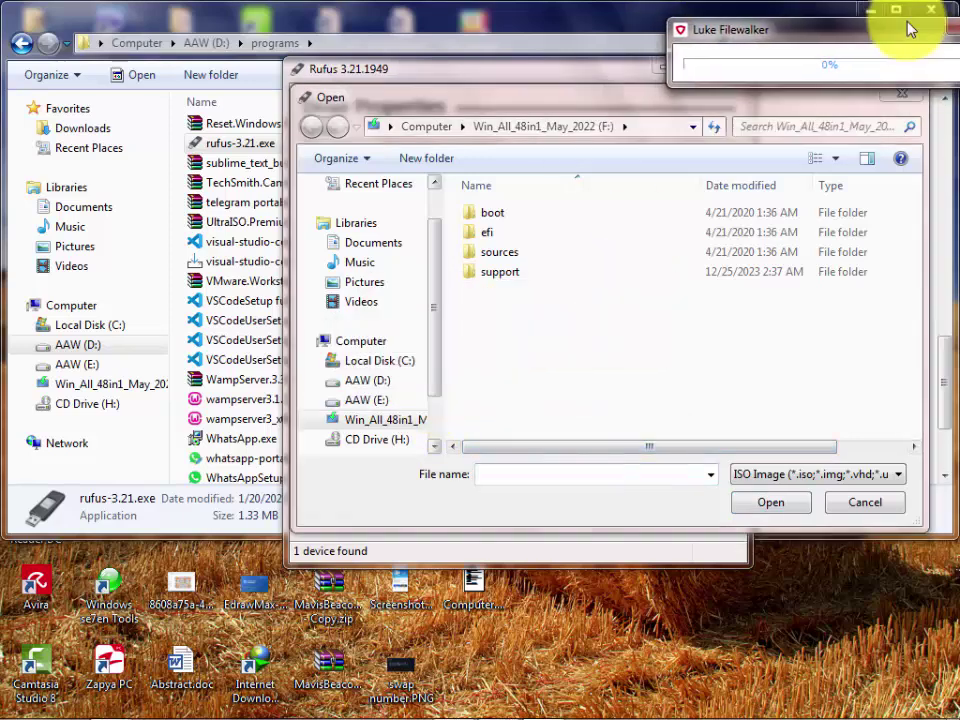
left_click(386, 380)
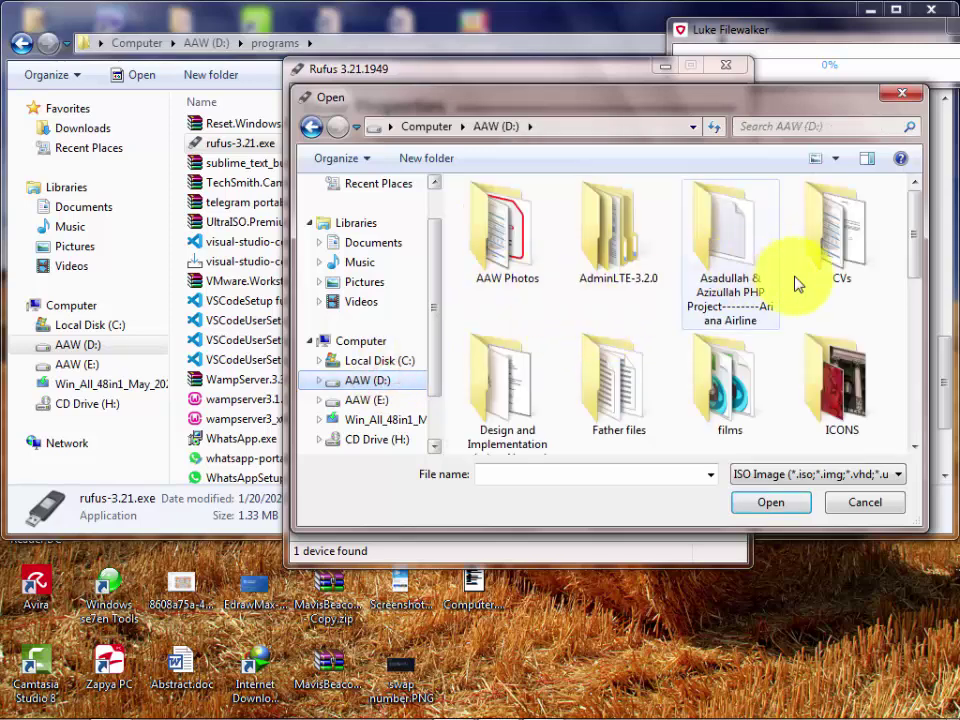
scroll(541, 424, "down", 5)
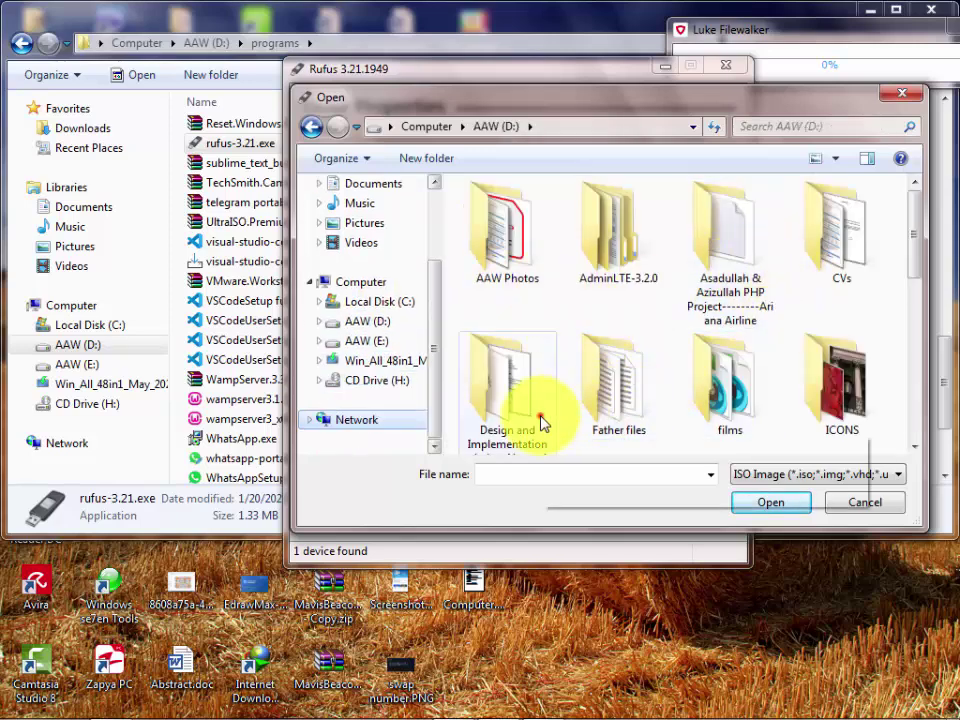
key("Right")
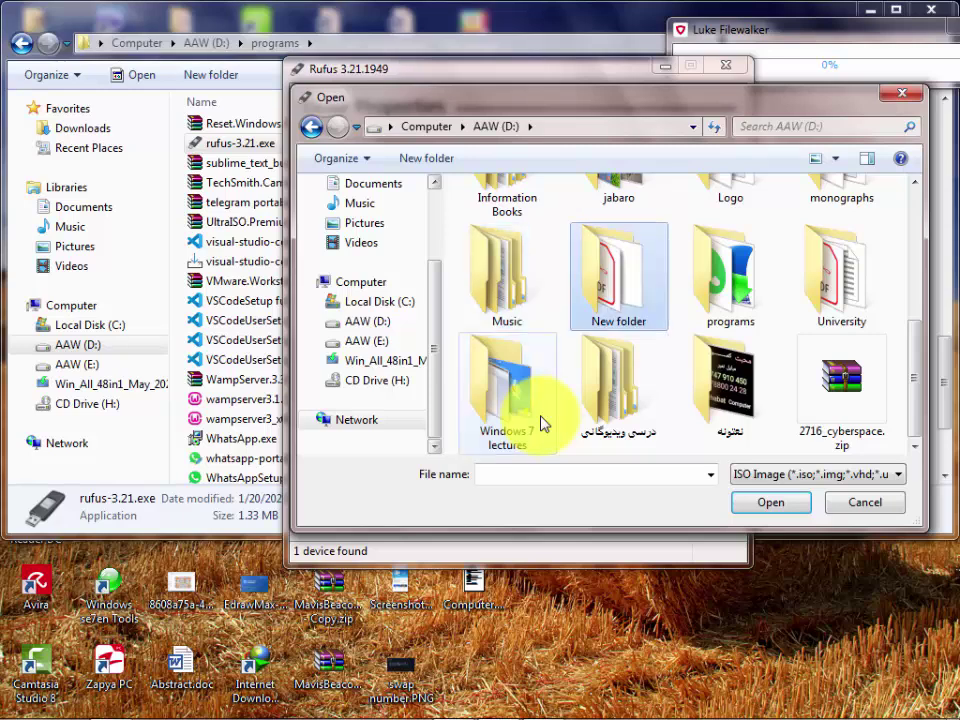
key("Right")
key("Return")
Load rwpa.iso from the nested Reset.Windows.Password.9.3.0.937 folder as the boot image.
key("Down")
key("Down")
key("Down")
key("Down")
key("Down")
key("Down")
key("Down")
key("Down")
key("Down")
key("Down")
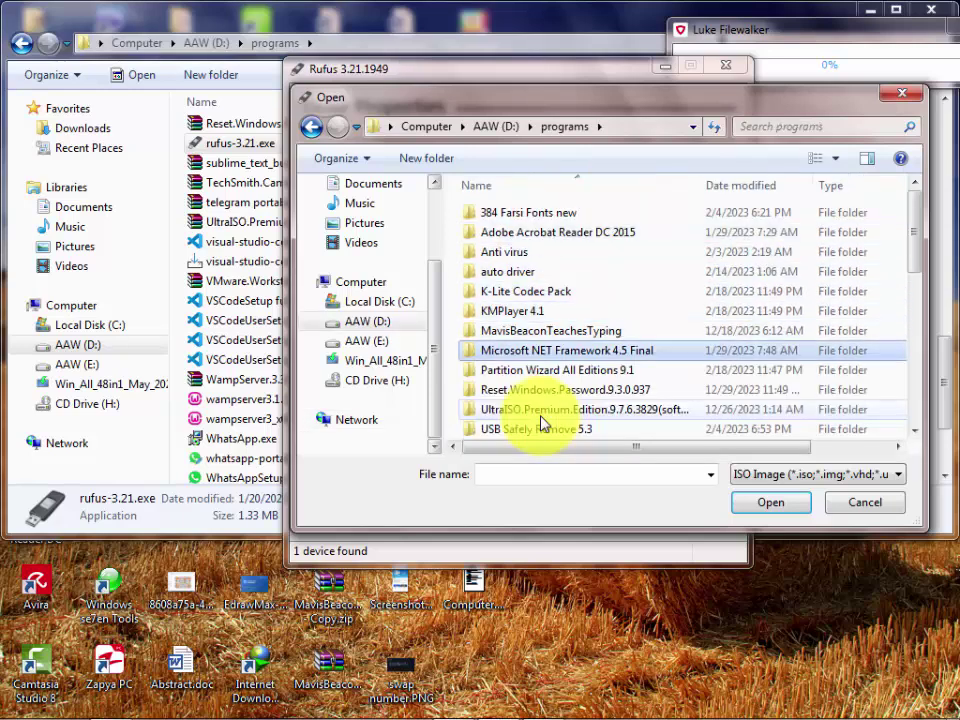
key("Return")
key("Down")
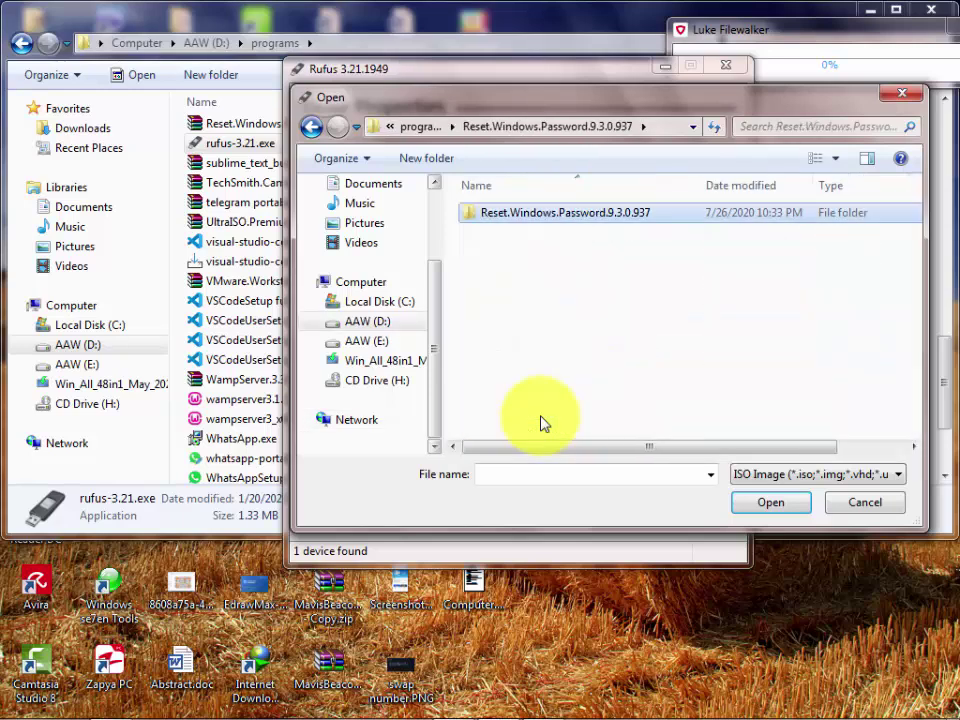
key("Return")
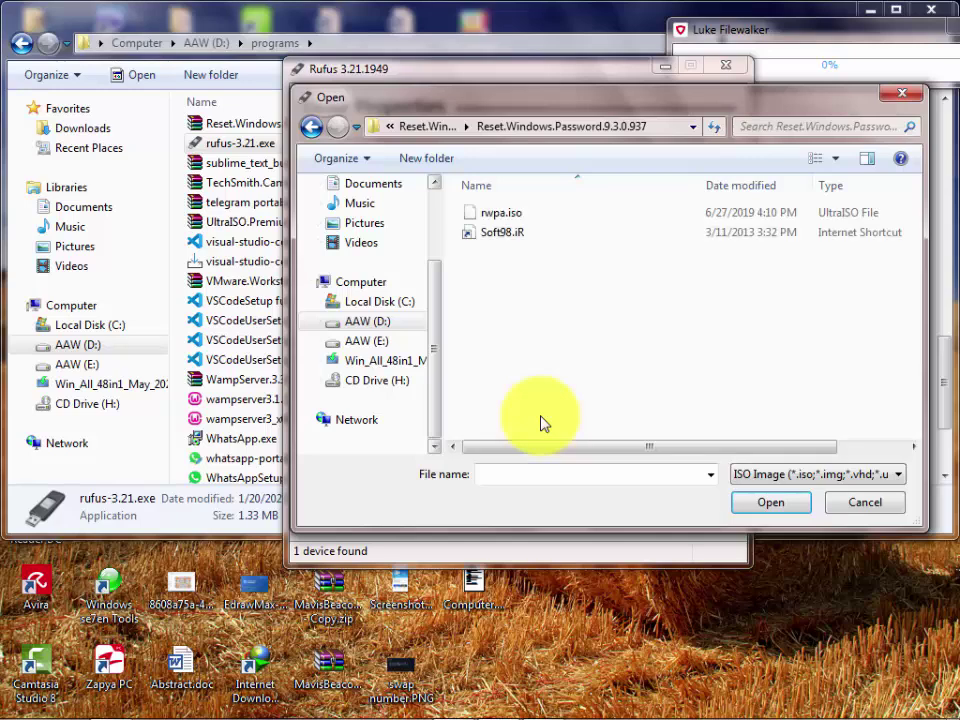
left_click(497, 213)
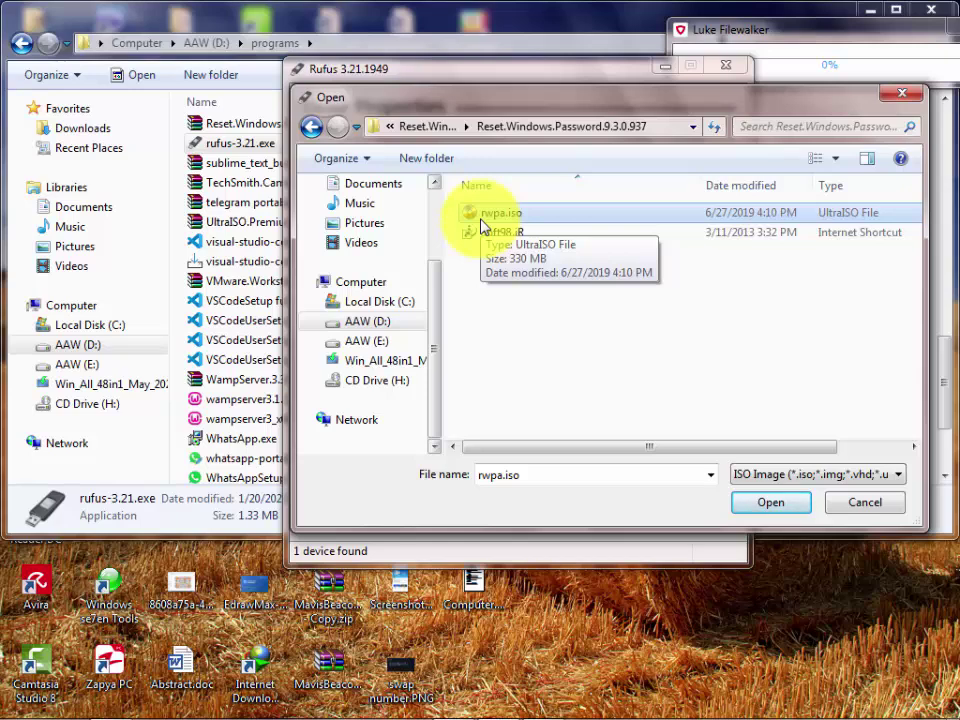
left_click(772, 503)
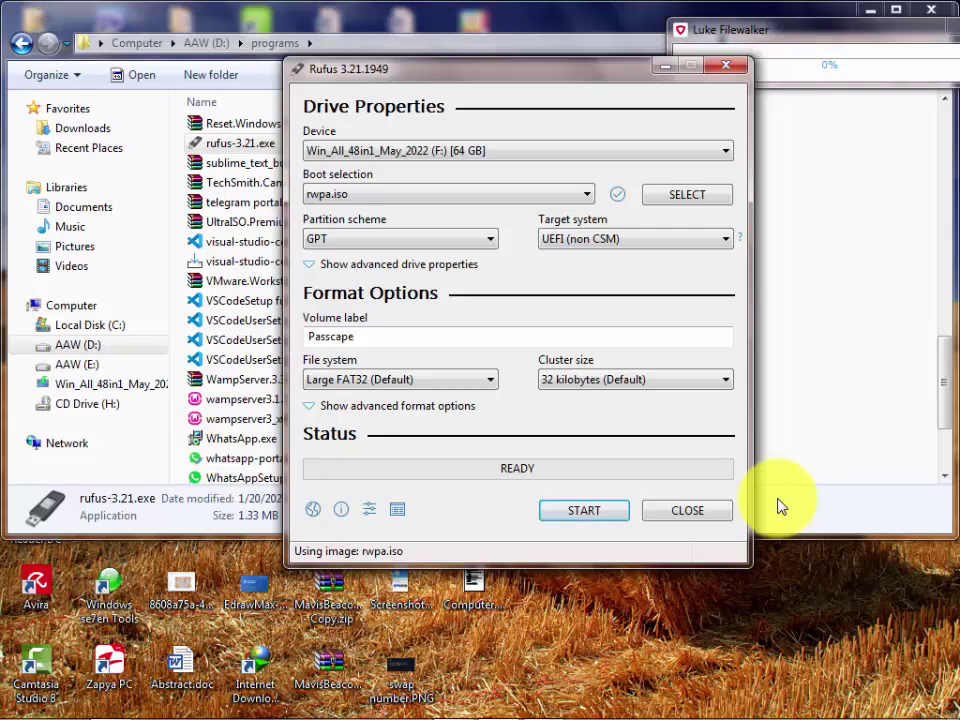
Try both the MBR and GPT partition schemes, leaving the partition scheme set to MBR.
left_click(441, 244)
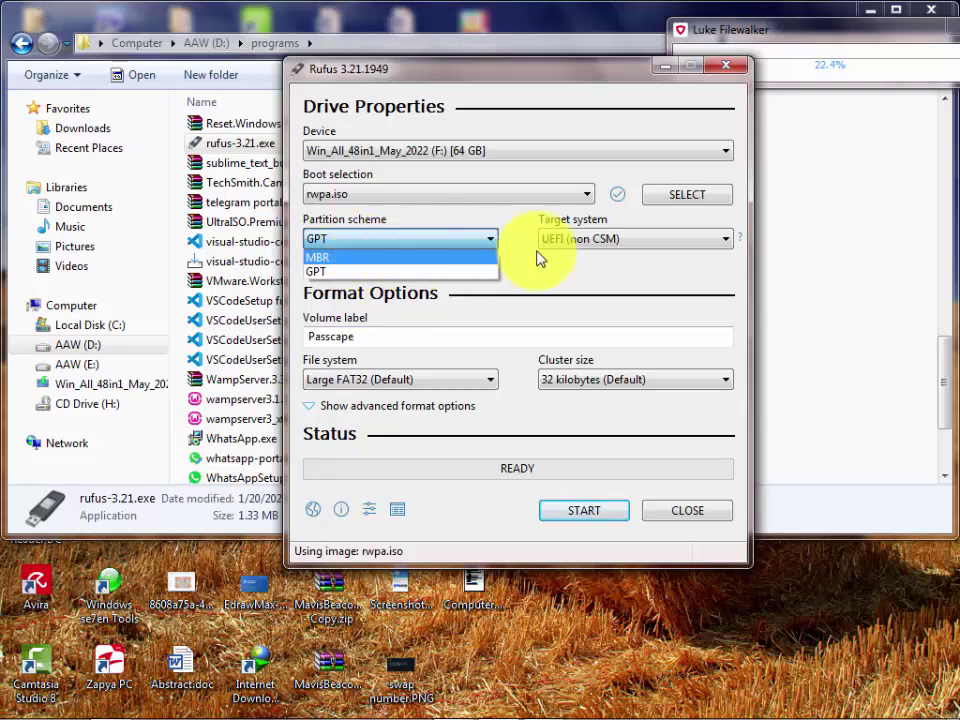
left_click(414, 259)
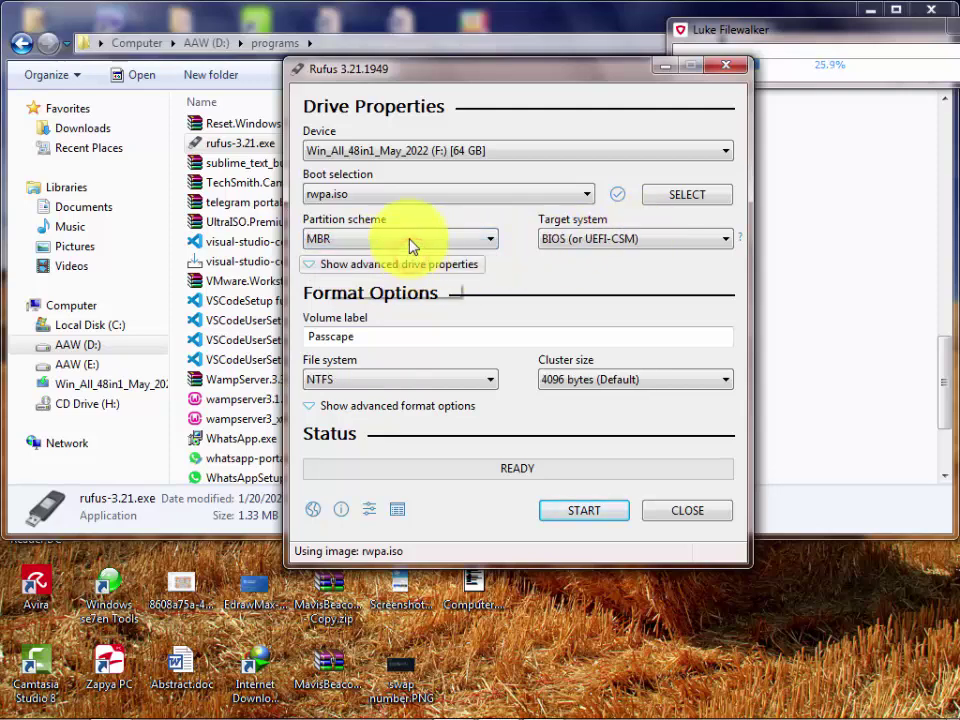
left_click(422, 241)
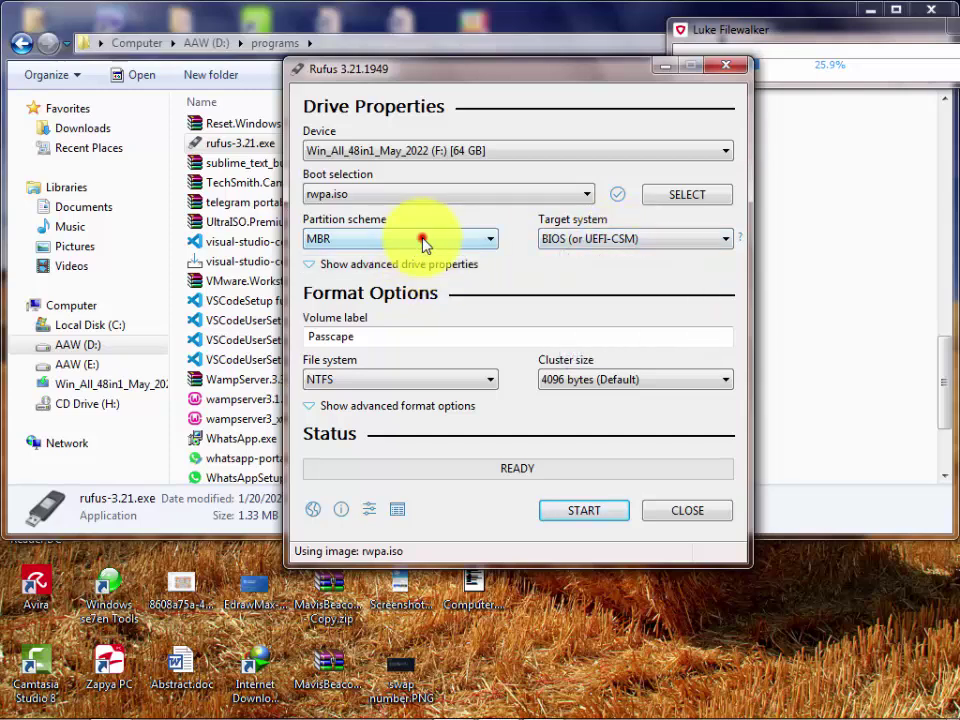
left_click(402, 272)
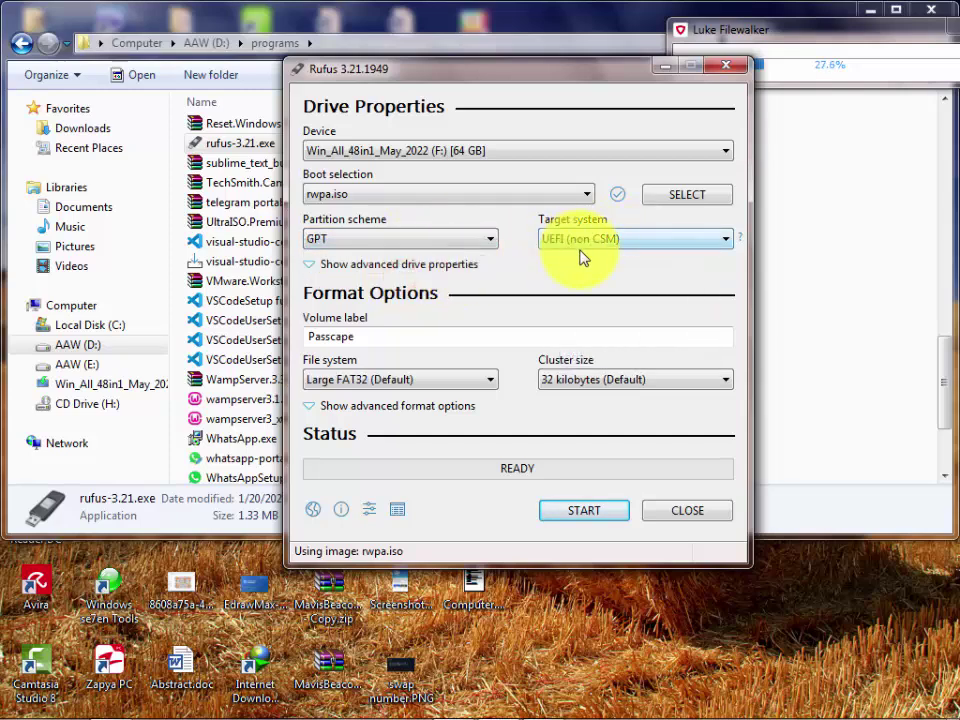
left_click(405, 246)
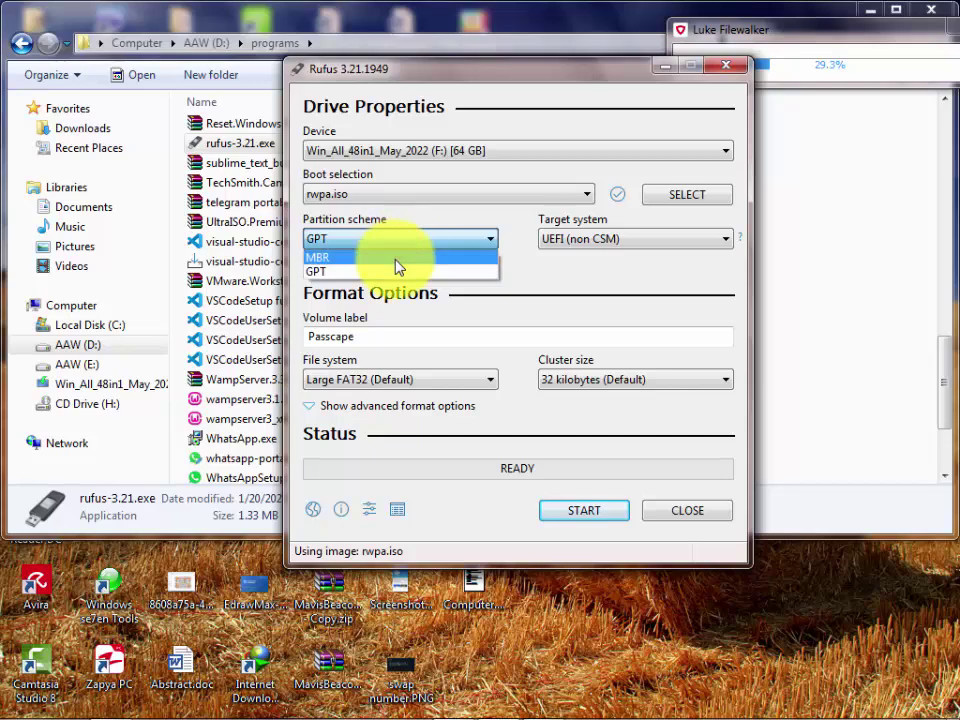
left_click(396, 257)
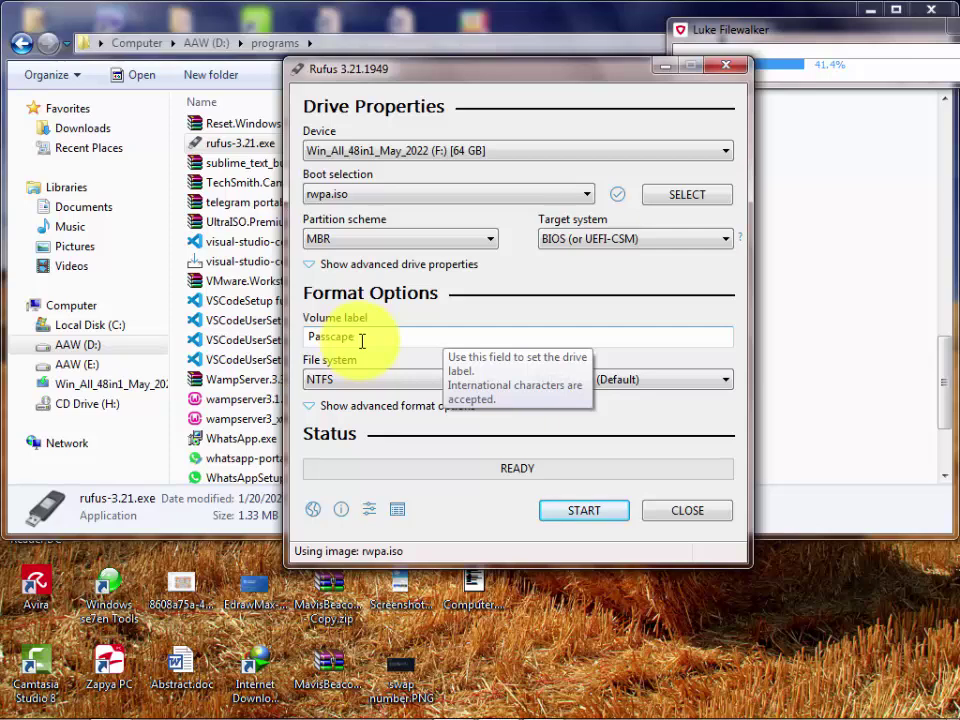
Review the volume label, file system and cluster size options without changing them, and dismiss the antivirus alert.
left_click_drag(360, 337, 307, 339)
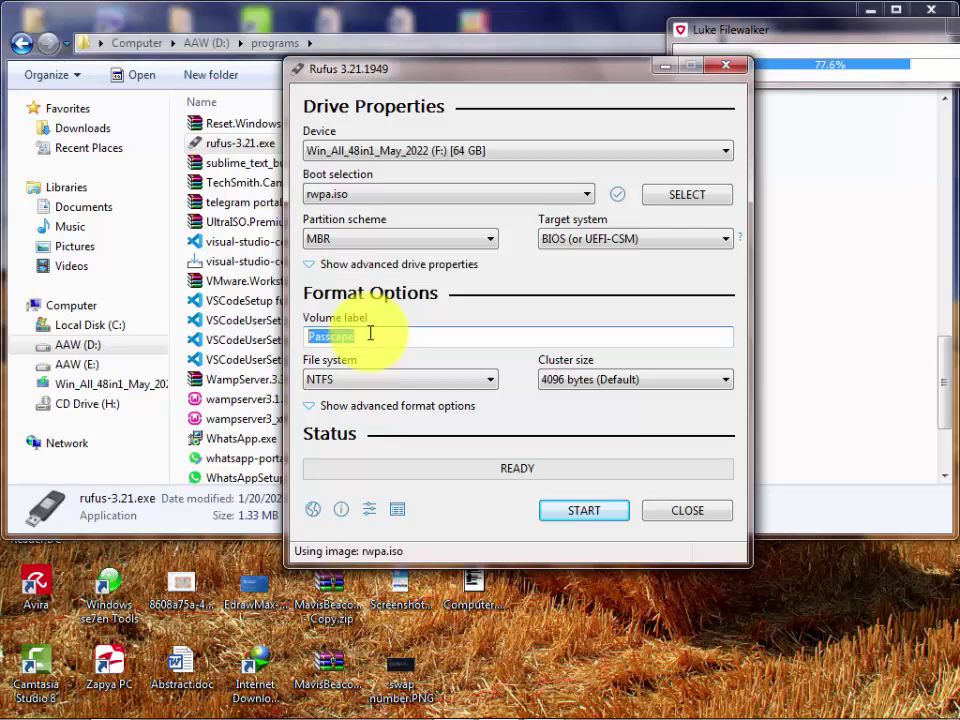
left_click(378, 337)
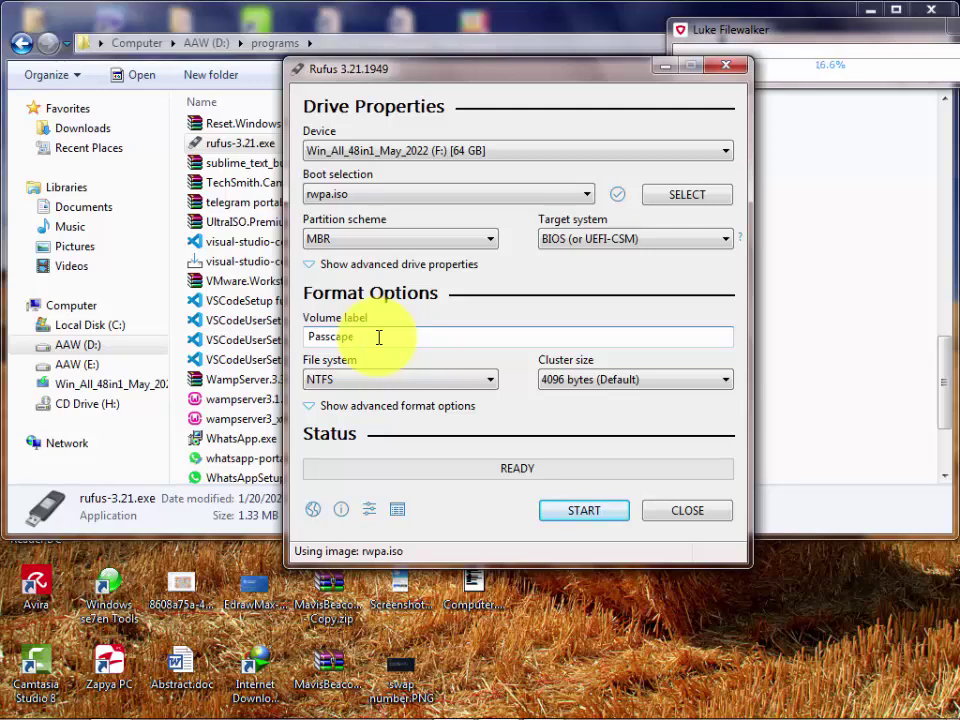
left_click(372, 384)
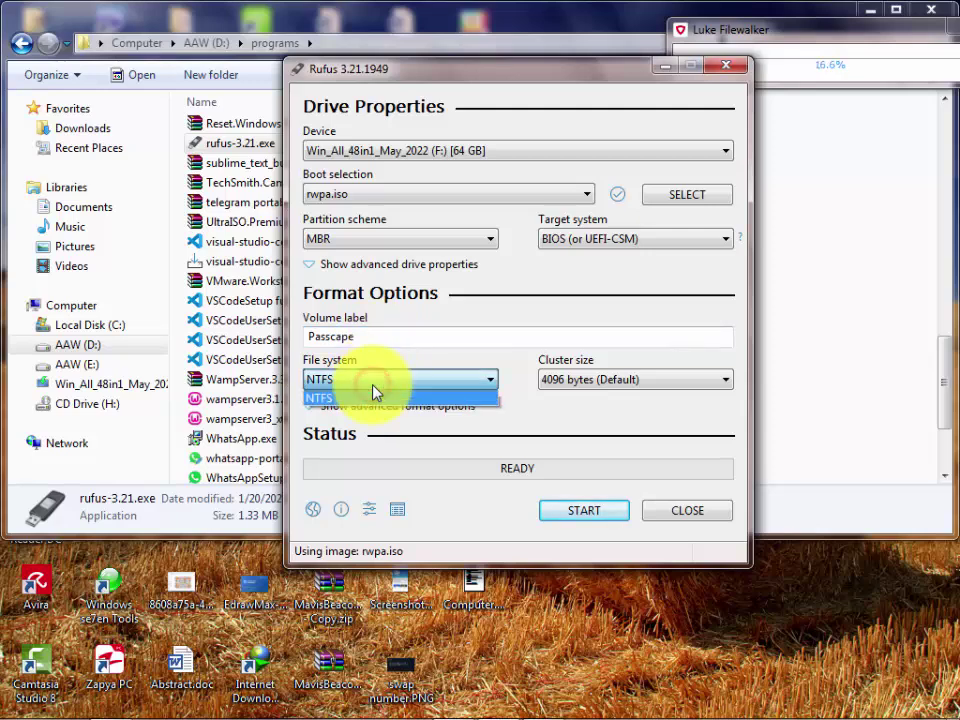
left_click(373, 388)
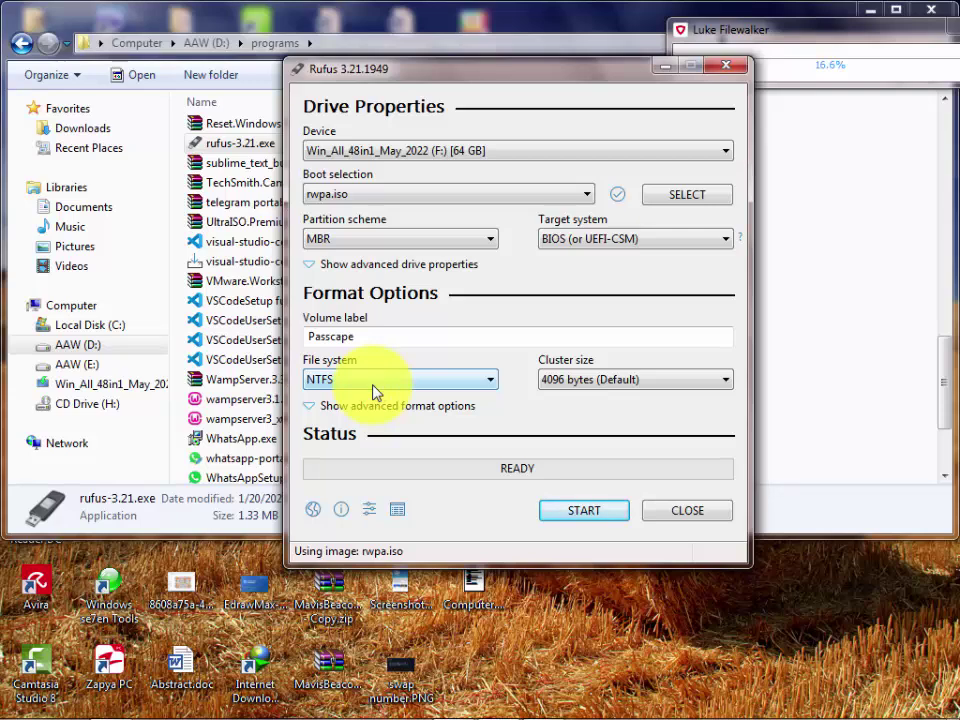
left_click(611, 390)
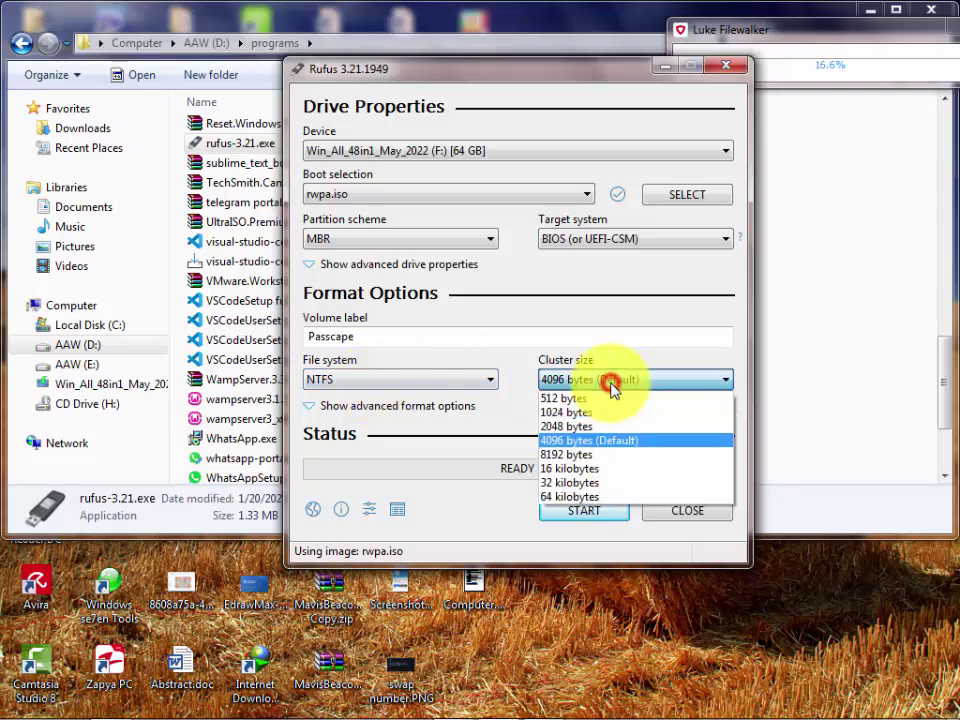
left_click(612, 389)
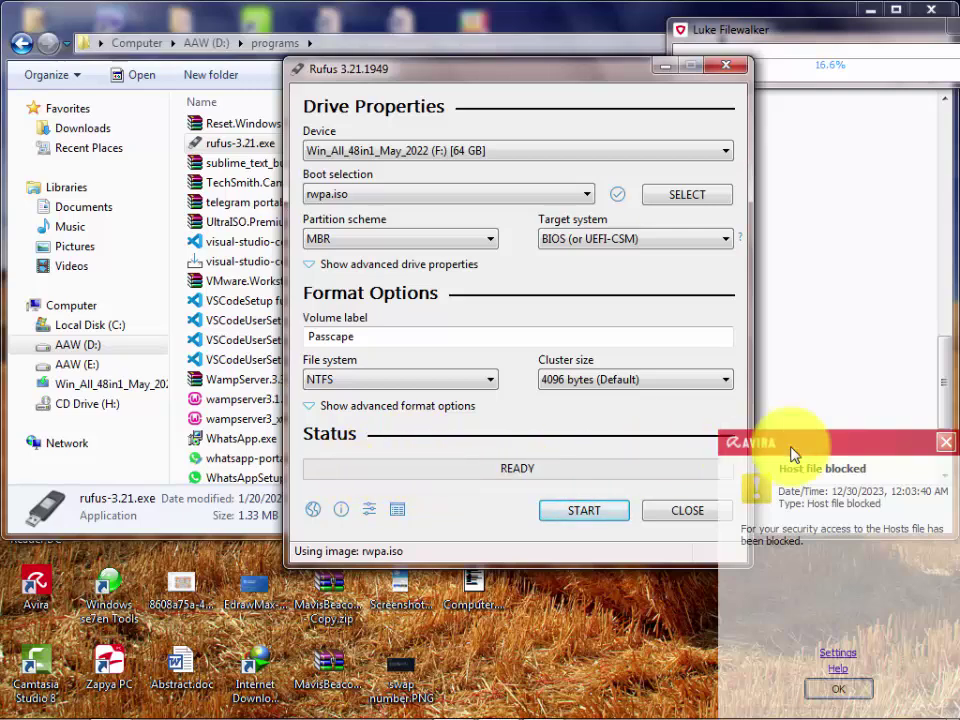
left_click(945, 441)
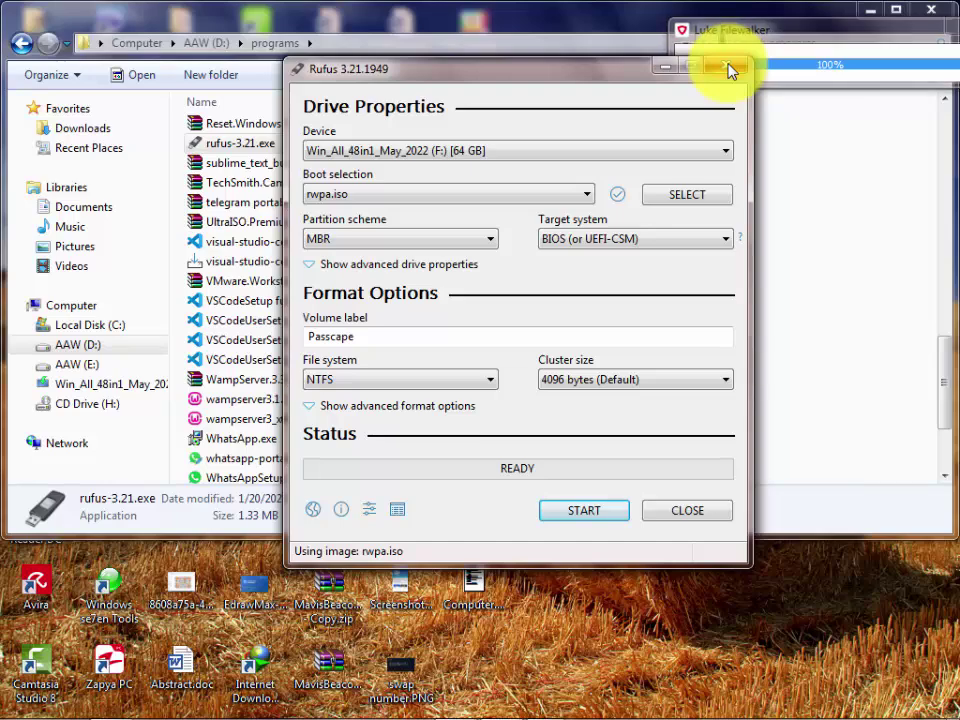
Close Rufus and refresh the desktop.
left_click(728, 67)
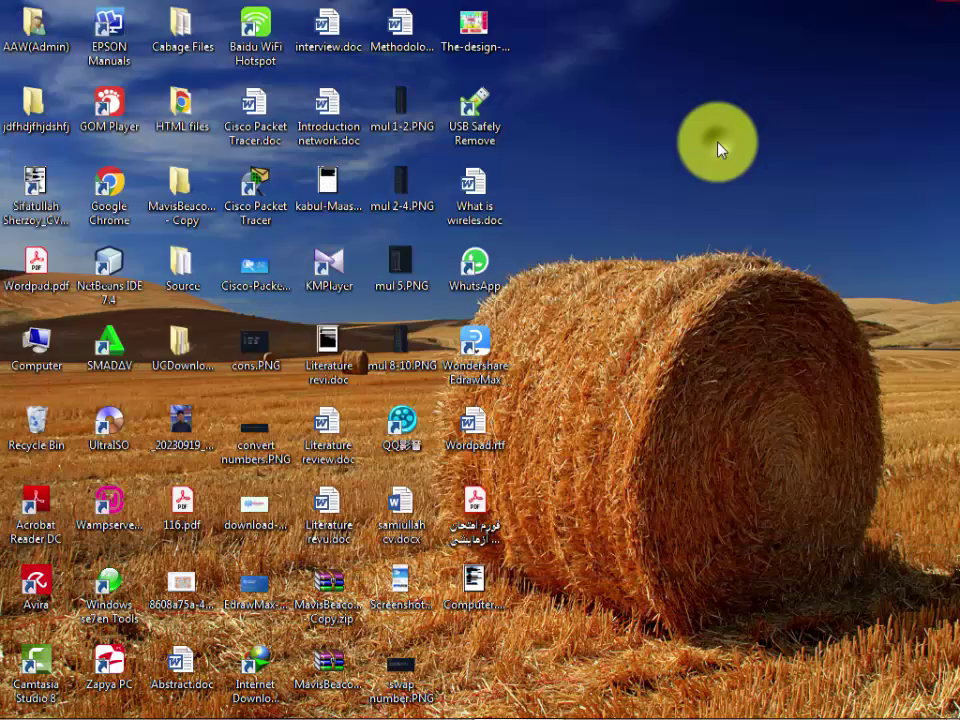
right_click(720, 140)
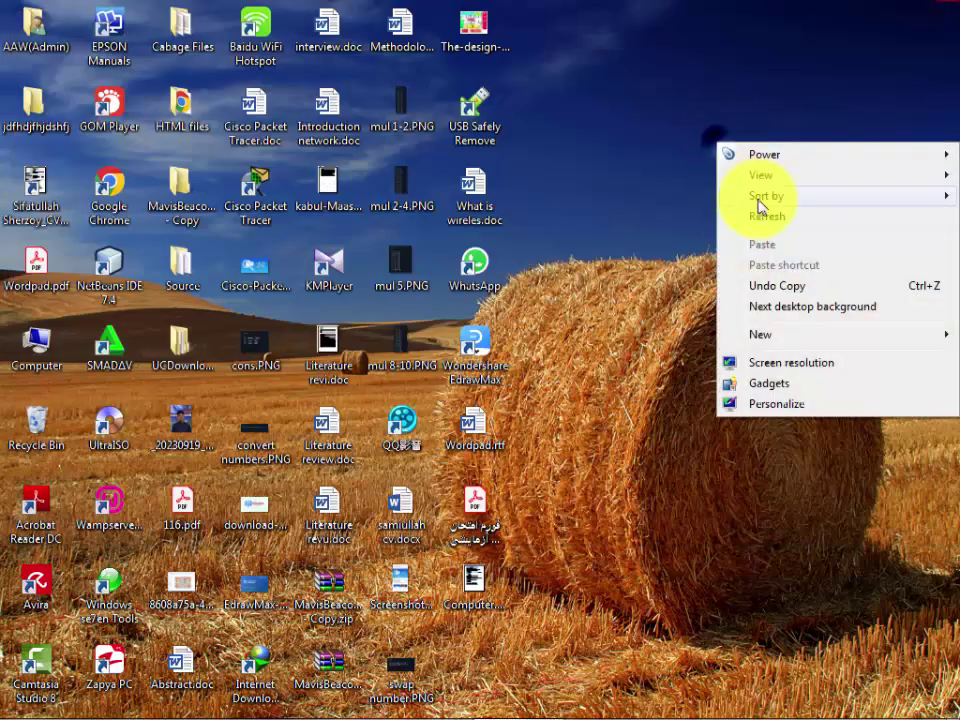
left_click(761, 215)
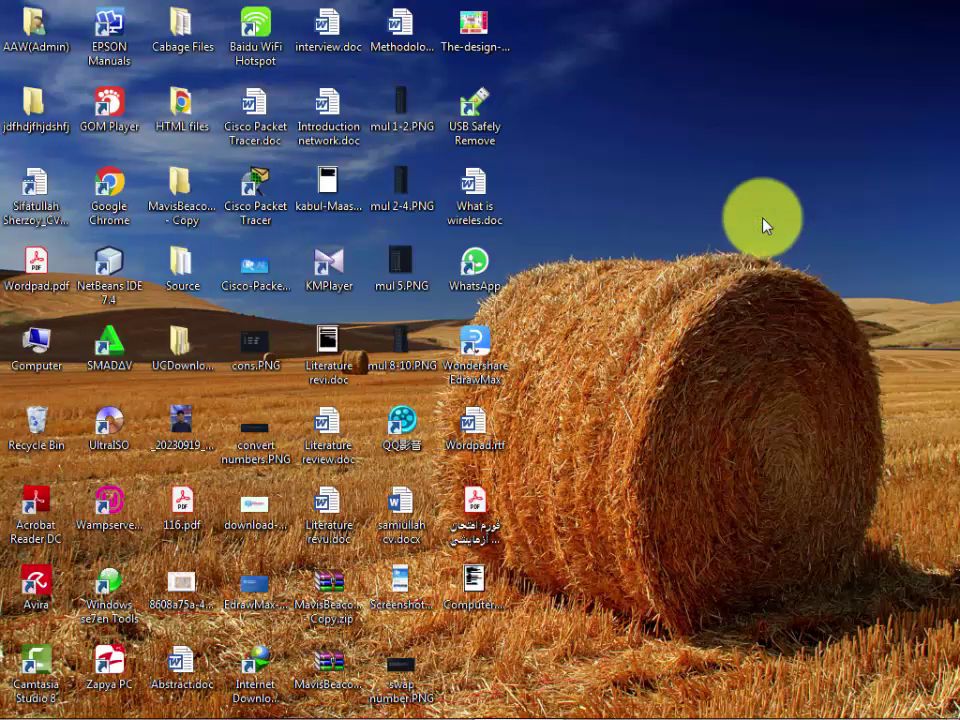